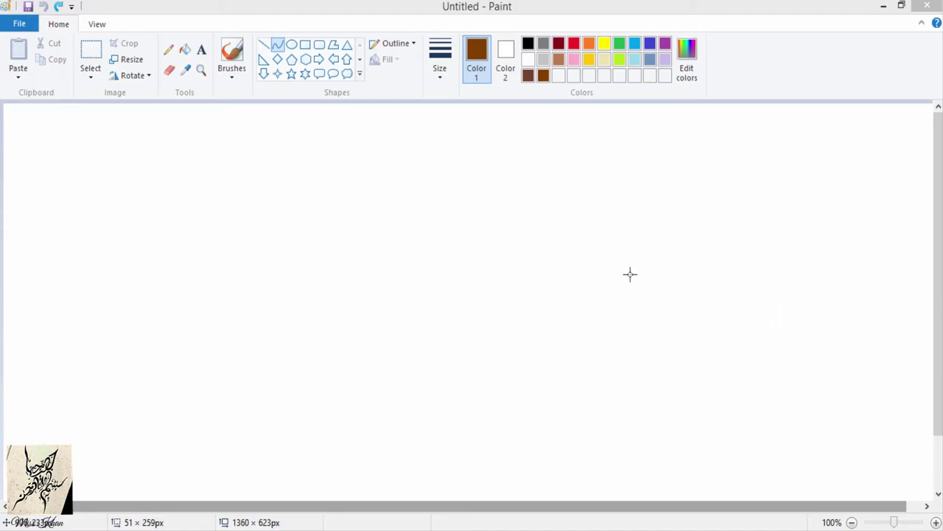
# Step: Draw the left edge of a brown tree trunk as a curve about 200 px tall, bent inward near its upper end
pyautogui.click(278, 46)
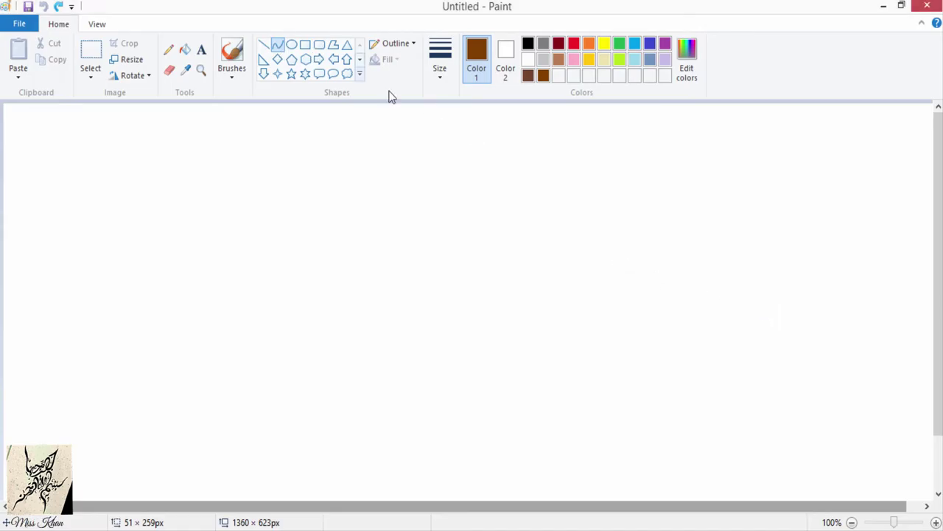
pyautogui.click(440, 74)
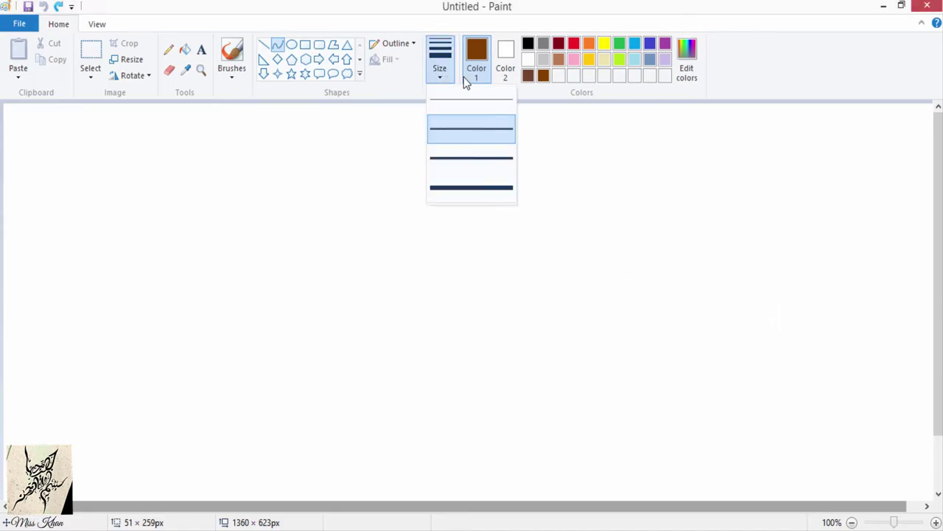
pyautogui.click(309, 234)
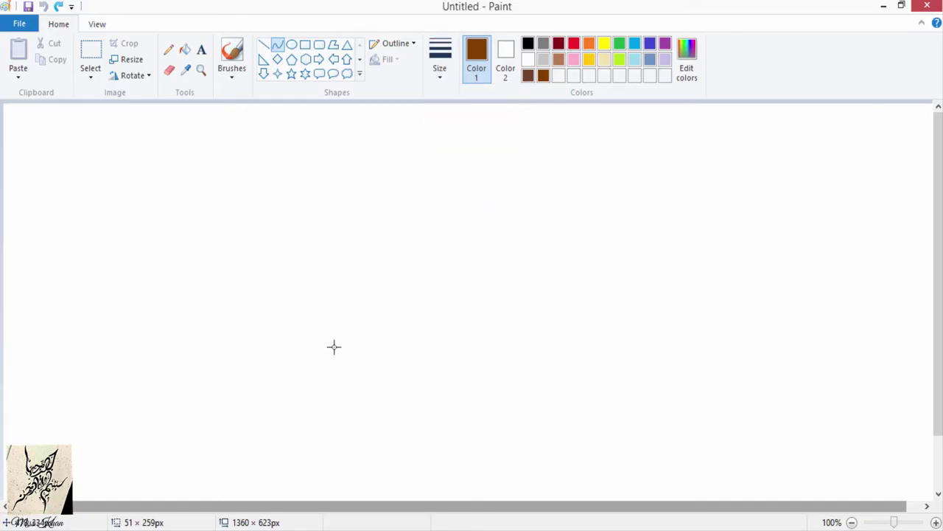
pyautogui.moveTo(334, 347); pyautogui.dragTo(335, 490)
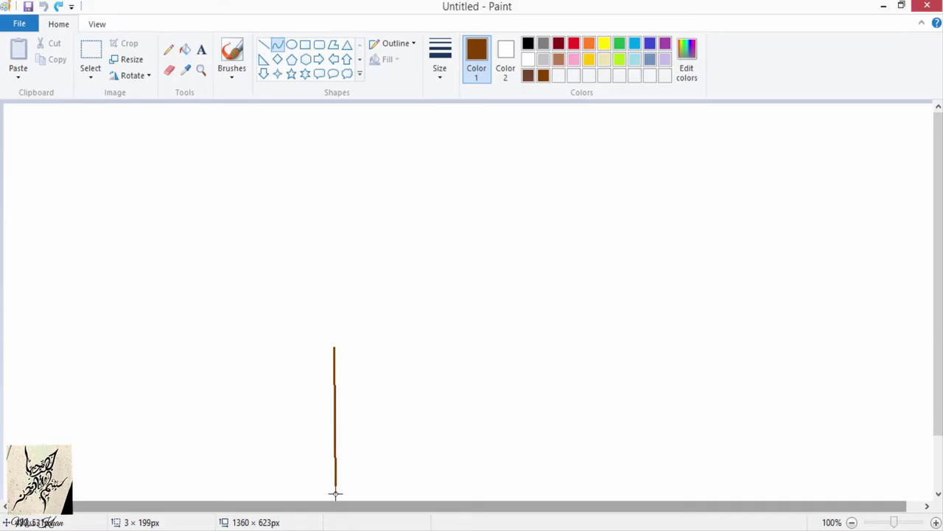
pyautogui.moveTo(335, 495); pyautogui.dragTo(336, 495)
pyautogui.moveTo(346, 400); pyautogui.dragTo(364, 371)
pyautogui.click(419, 356)
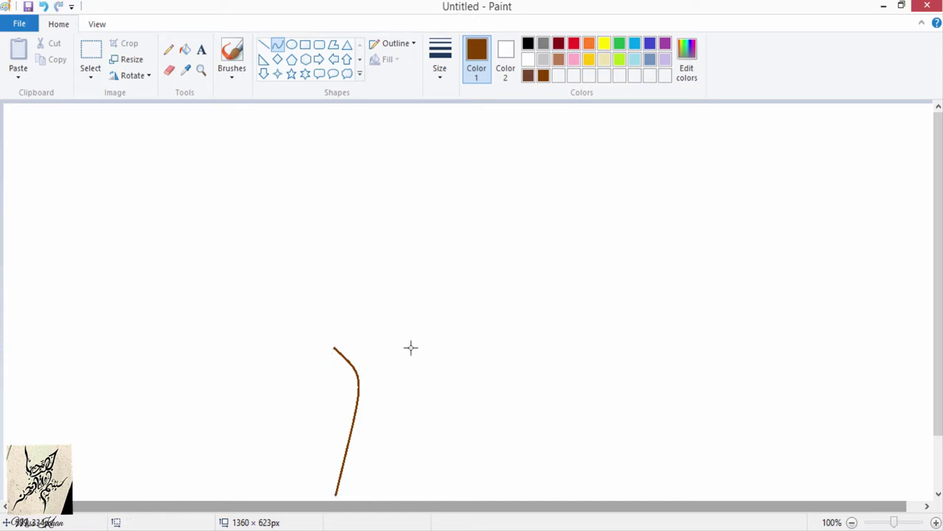
# Step: Draw the trunk's right edge as a mirrored brown curve about 47 × 210 px, bent inward near its upper end
pyautogui.moveTo(410, 347); pyautogui.dragTo(412, 502)
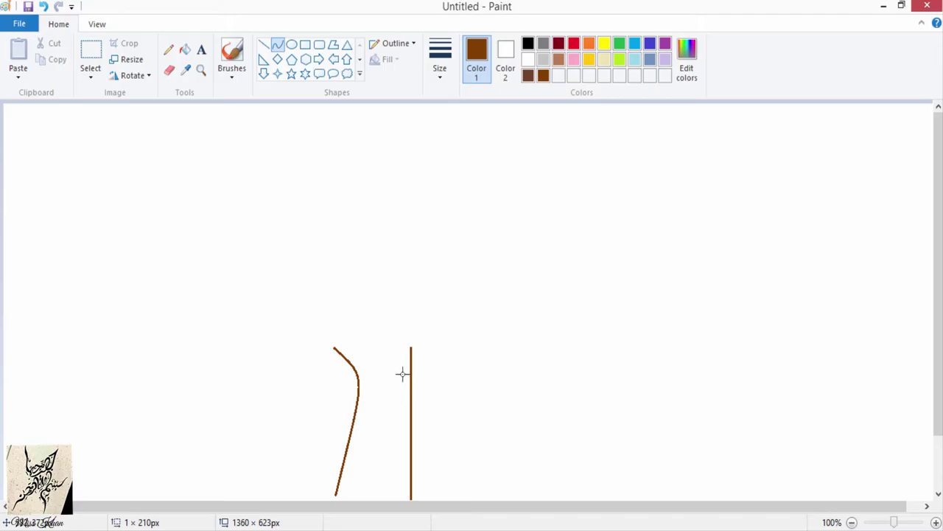
pyautogui.moveTo(402, 373); pyautogui.dragTo(380, 360)
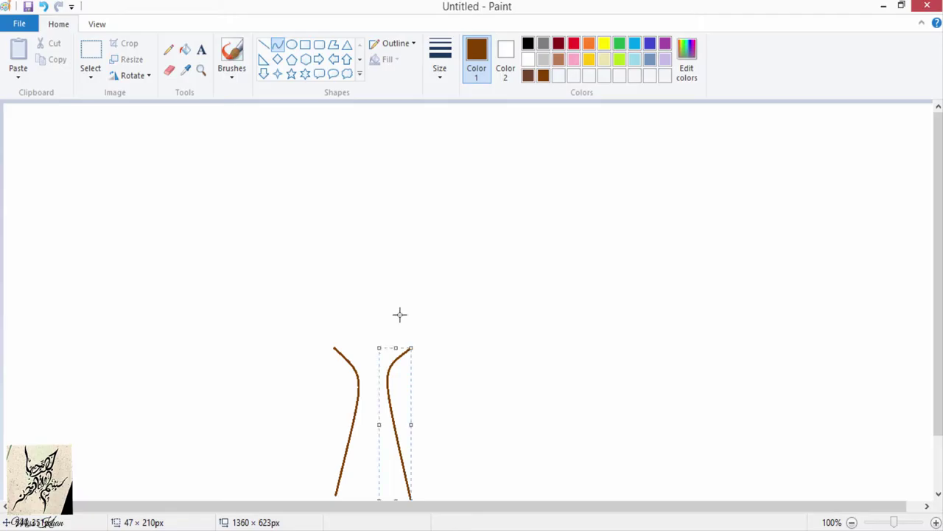
pyautogui.click(426, 277)
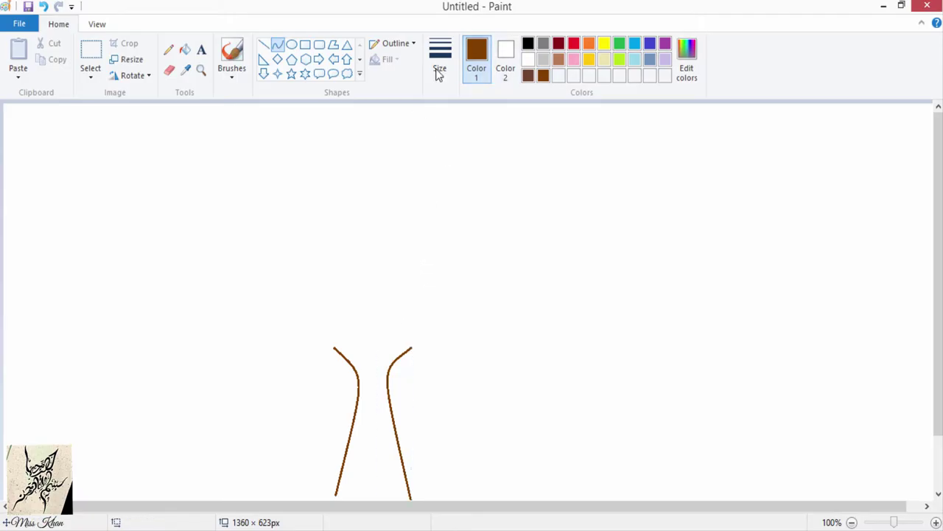
# Step: Draw a cloud callout about 392 × 375 px over the trunk in dark green (red 0, green 64, blue 0) as the tree's foliage
pyautogui.click(348, 75)
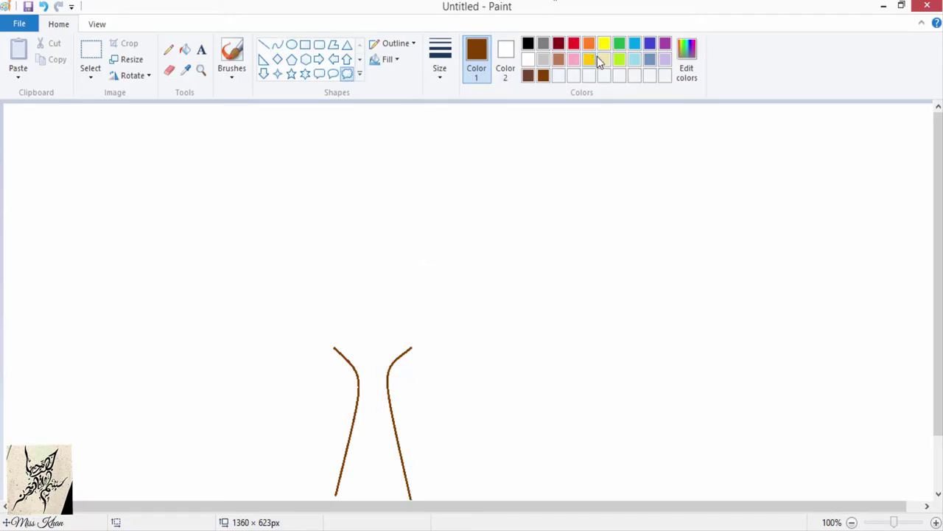
pyautogui.click(684, 59)
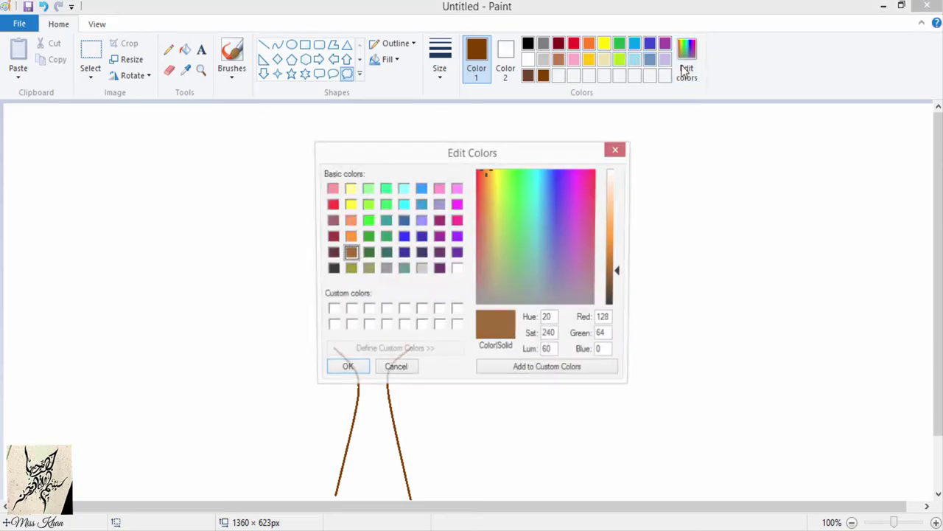
pyautogui.click(367, 253)
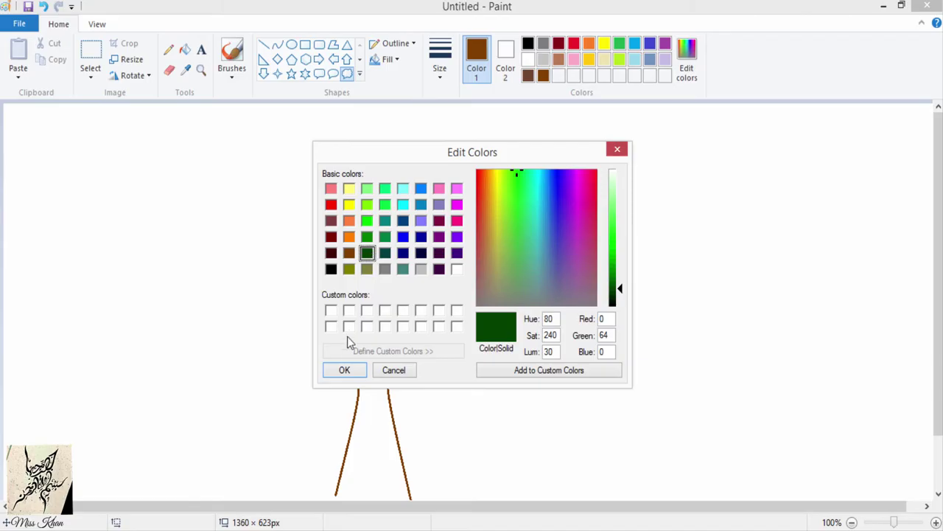
pyautogui.click(345, 370)
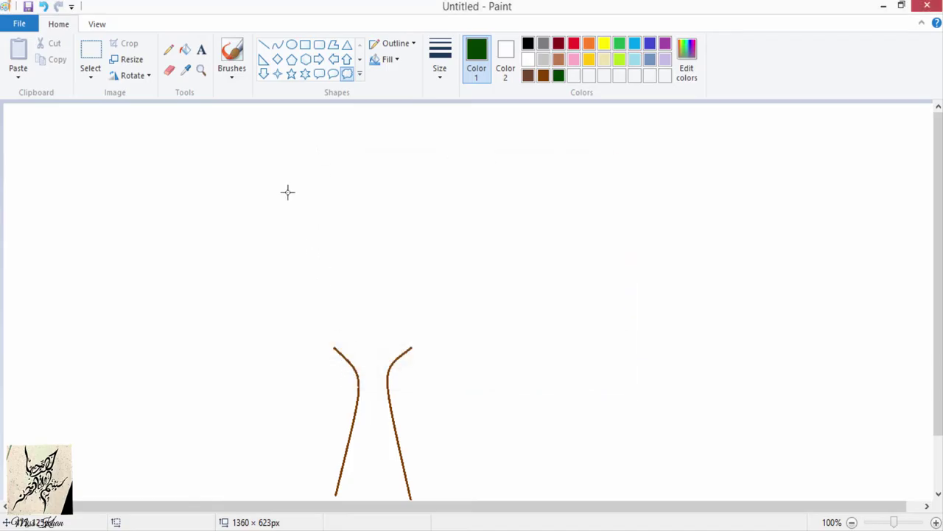
pyautogui.moveTo(276, 174); pyautogui.dragTo(552, 449)
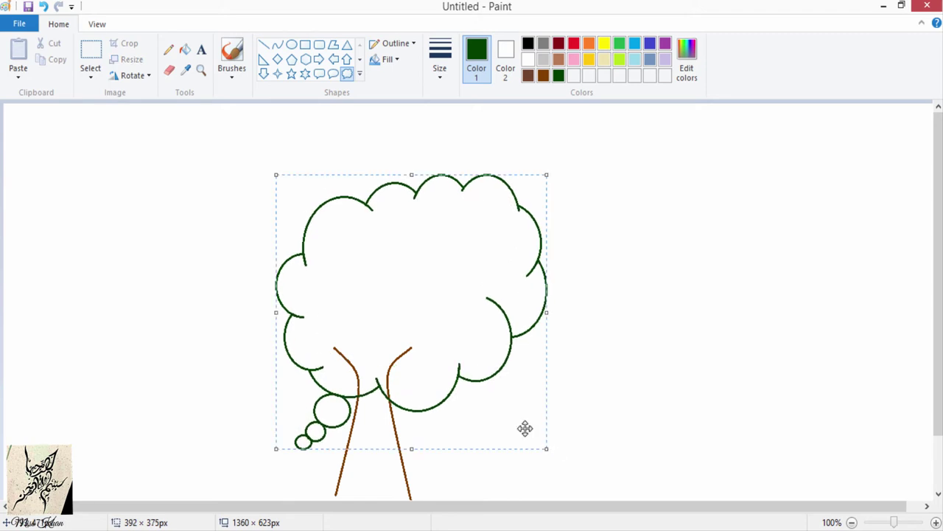
# Step: Enlarge the green cloud callout to about 409 × 392 px and place it so its lower lobe sits on the trunk
pyautogui.moveTo(416, 312); pyautogui.dragTo(373, 269)
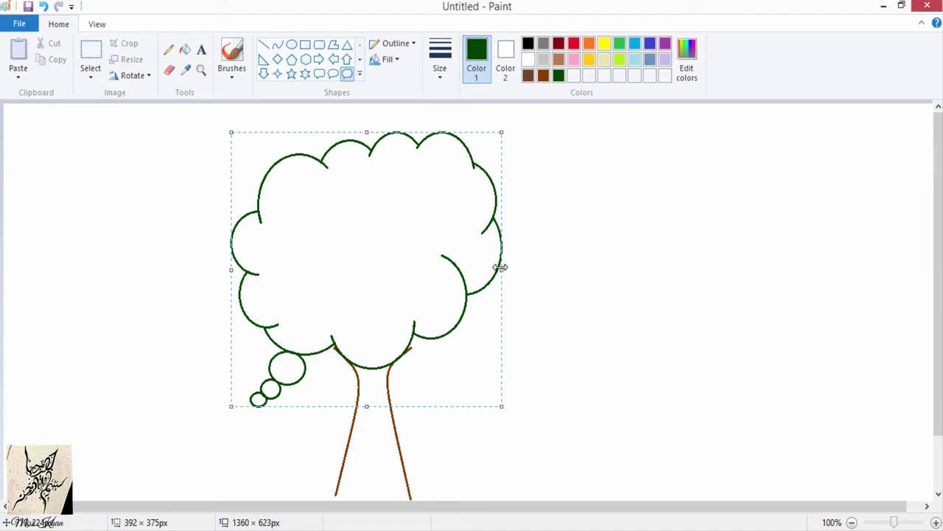
pyautogui.moveTo(501, 266); pyautogui.dragTo(514, 262)
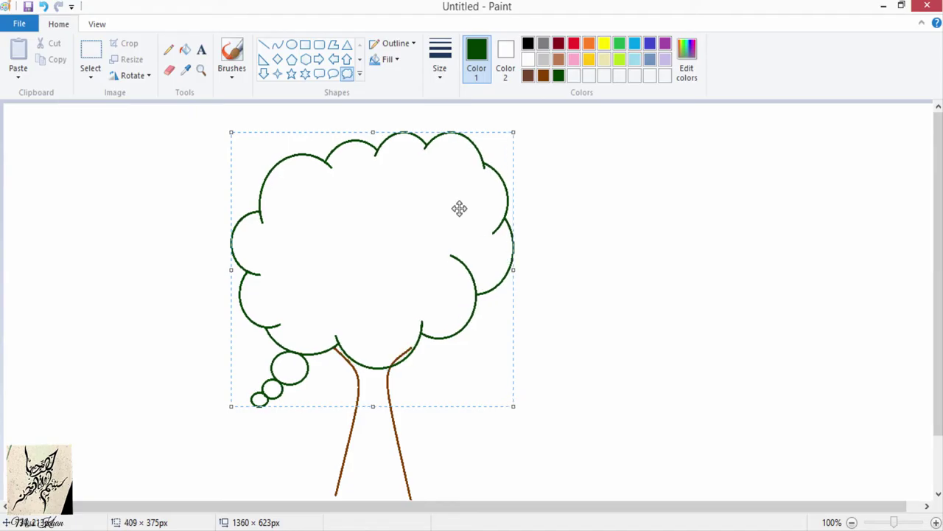
pyautogui.moveTo(377, 132); pyautogui.dragTo(374, 119)
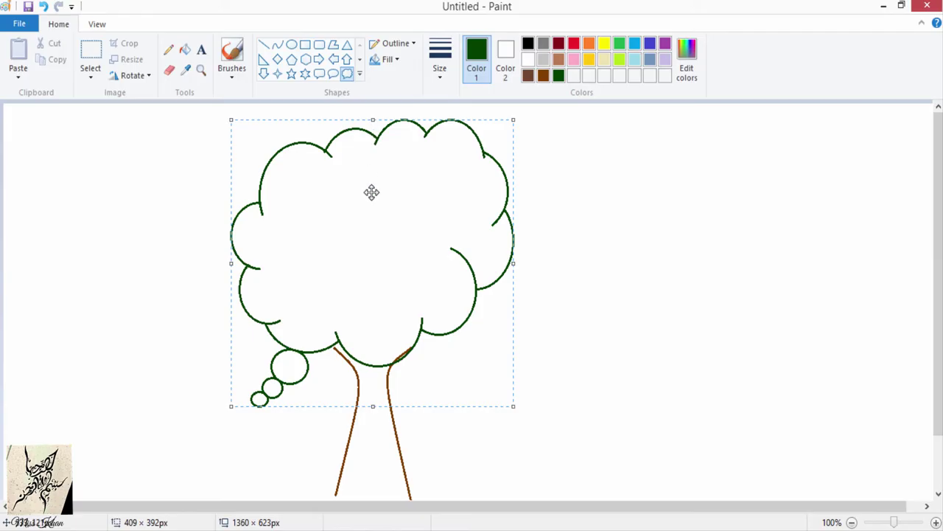
pyautogui.moveTo(372, 193); pyautogui.dragTo(367, 194)
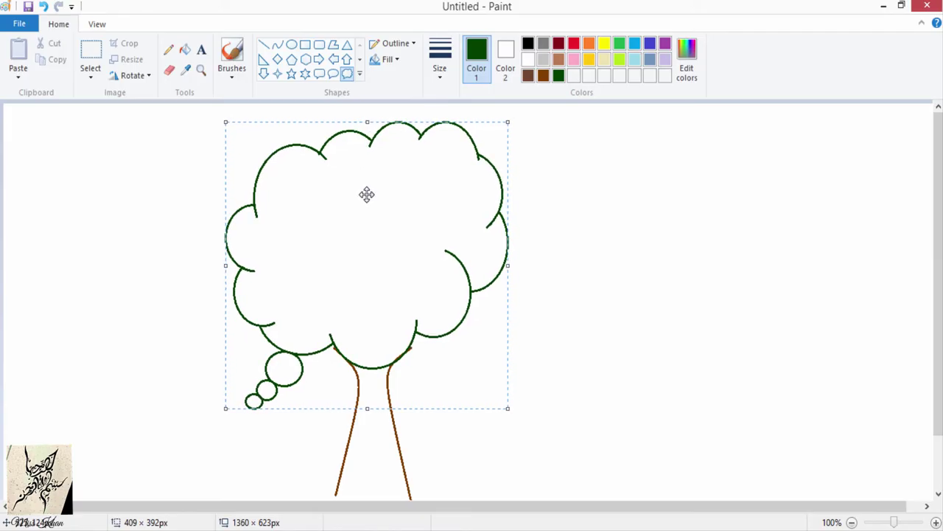
pyautogui.click(720, 134)
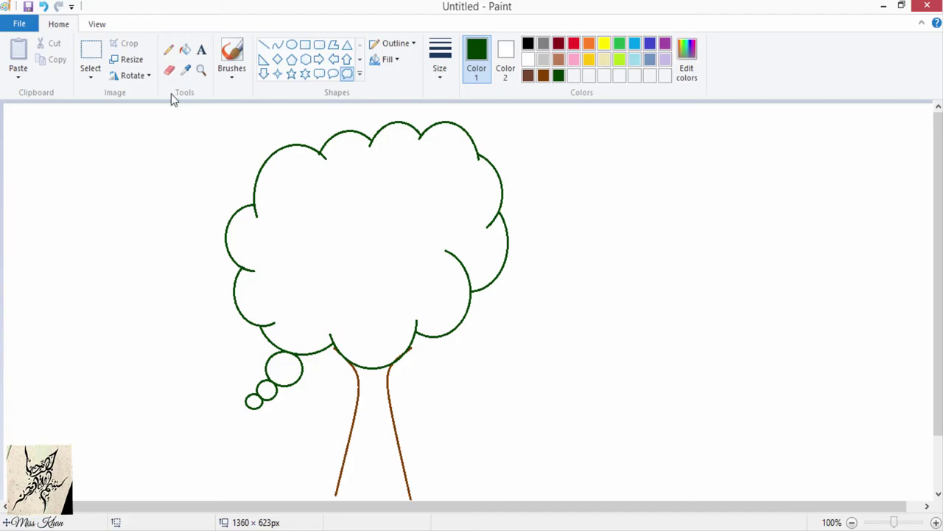
# Step: Select the callout's small tail bubbles below the foliage and delete them
pyautogui.click(91, 50)
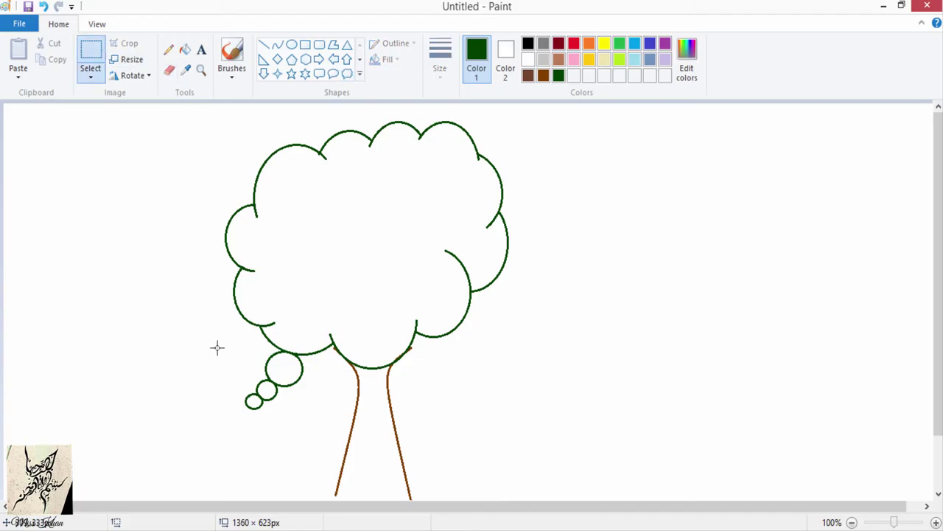
pyautogui.moveTo(218, 348); pyautogui.dragTo(305, 434)
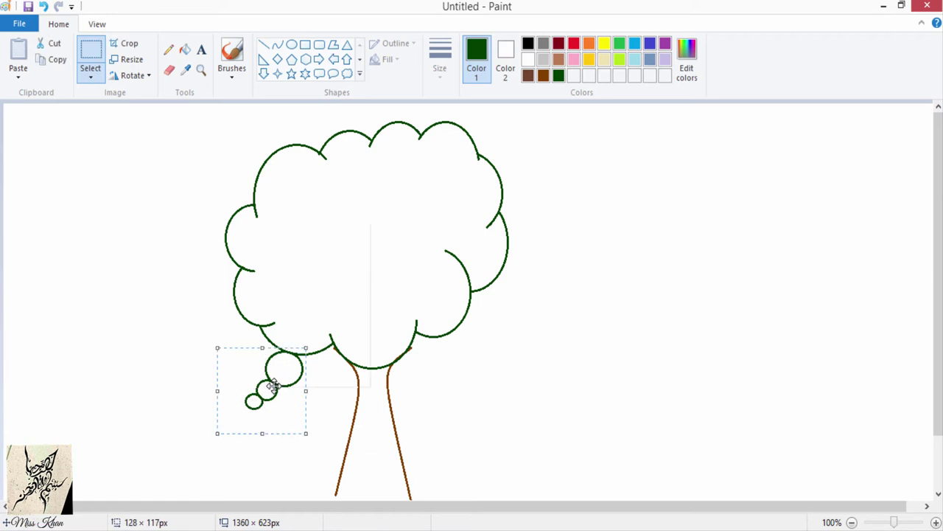
pyautogui.rightClick(274, 386)
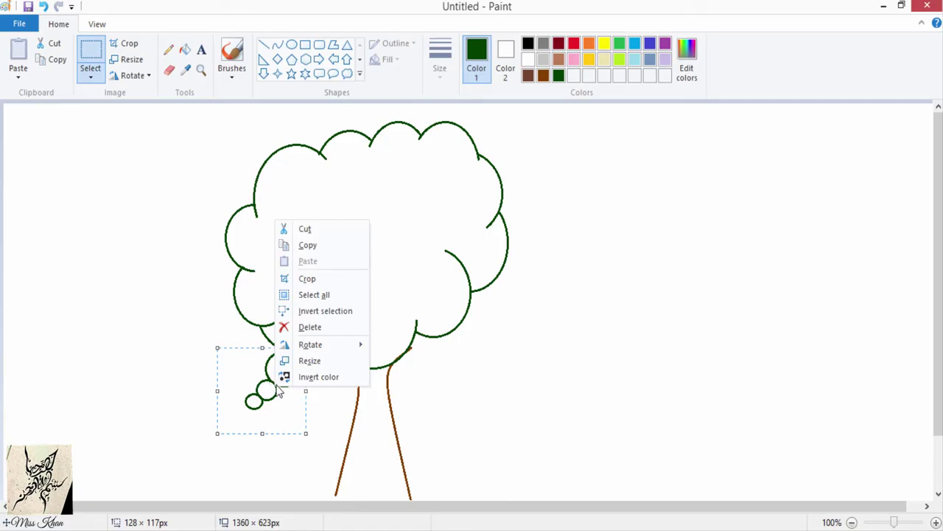
pyautogui.click(311, 329)
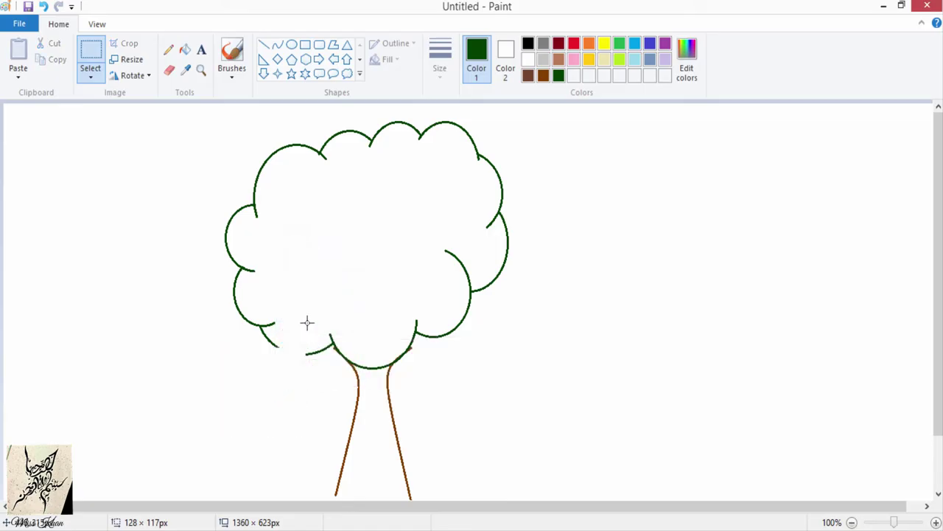
# Step: Close the gap in the foliage's lower outline with a short dark green curve
pyautogui.click(277, 45)
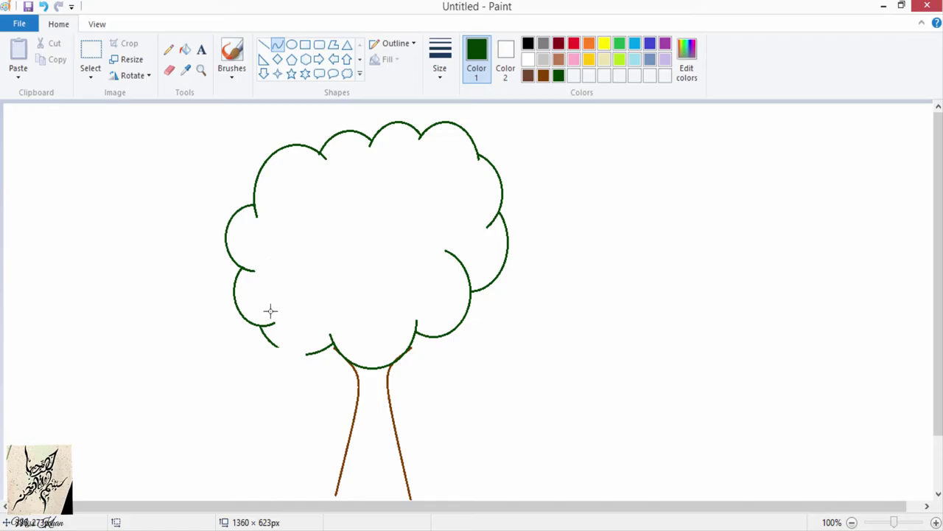
pyautogui.moveTo(276, 344)
pyautogui.mouseDown()
pyautogui.moveTo(307, 354)
pyautogui.moveTo(291, 351)
pyautogui.mouseUp()
pyautogui.click(290, 350)
# Step: Draw a dark green cloud callout about 392 × 224 px to the right of the tree and delete its lower part
pyautogui.click(347, 74)
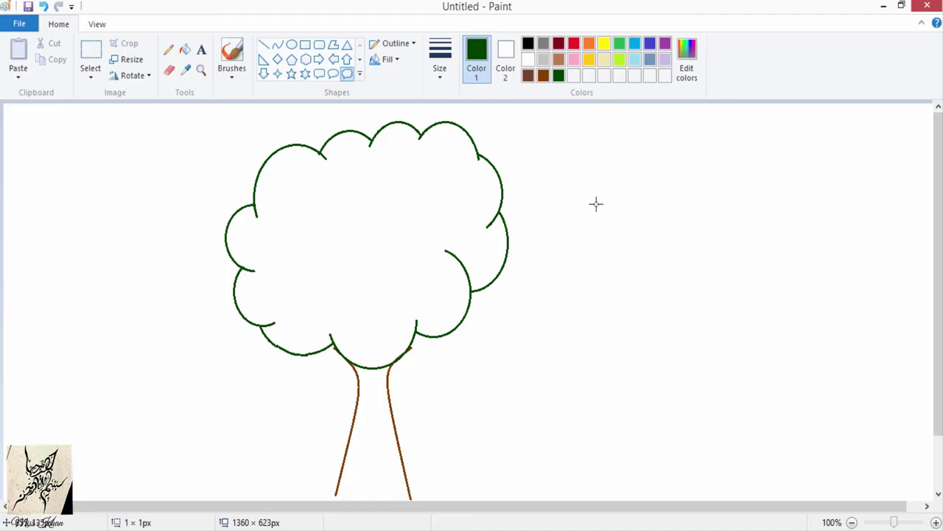
pyautogui.moveTo(596, 204); pyautogui.dragTo(870, 364)
pyautogui.click(90, 59)
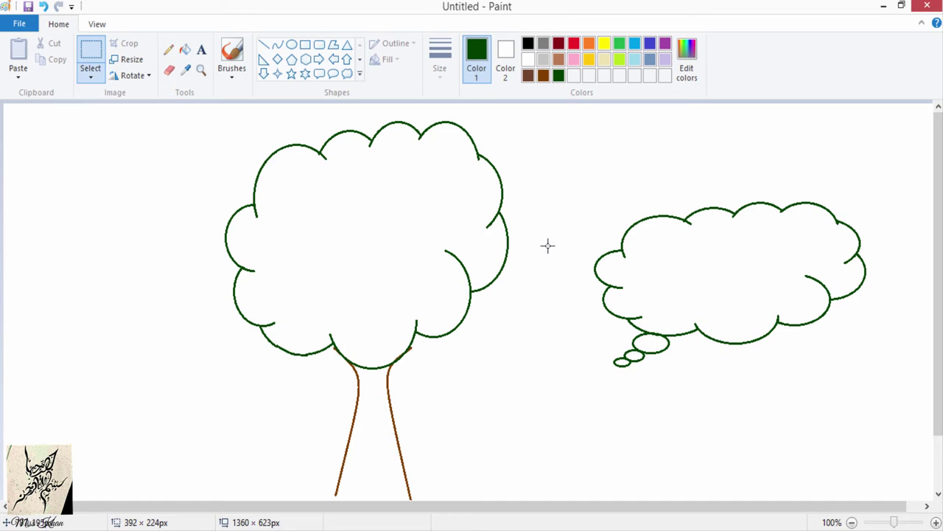
pyautogui.moveTo(548, 254); pyautogui.dragTo(923, 380)
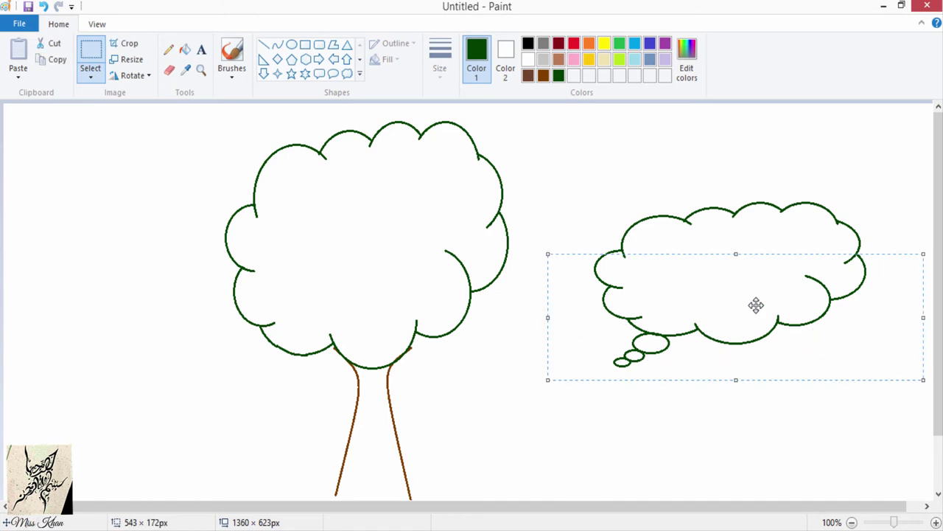
pyautogui.rightClick(757, 306)
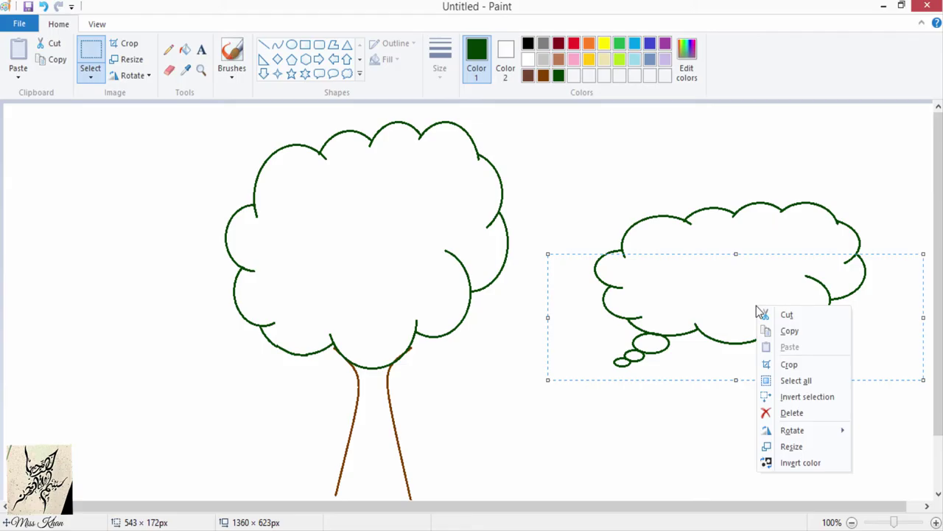
pyautogui.click(793, 413)
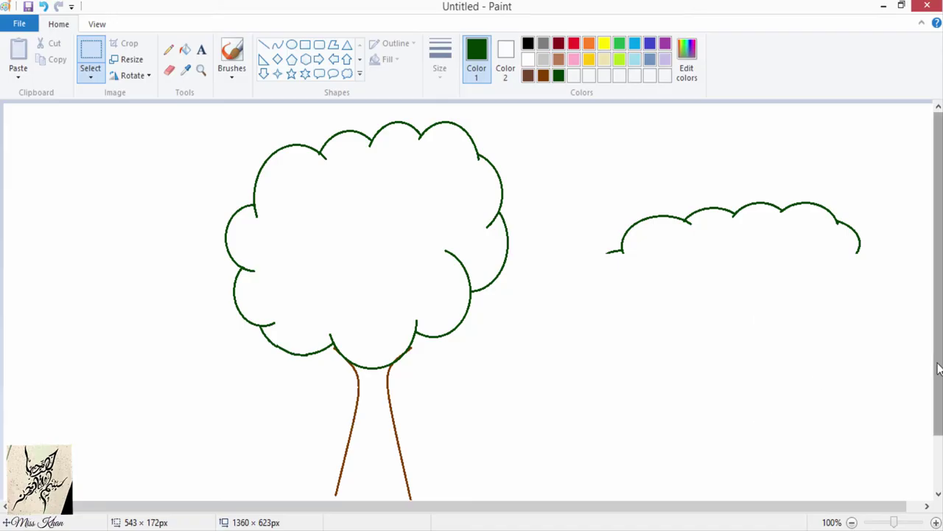
# Step: Close the open base of the remaining cloud outline with a straight dark green line about 366 px long
pyautogui.moveTo(940, 370); pyautogui.dragTo(940, 415)
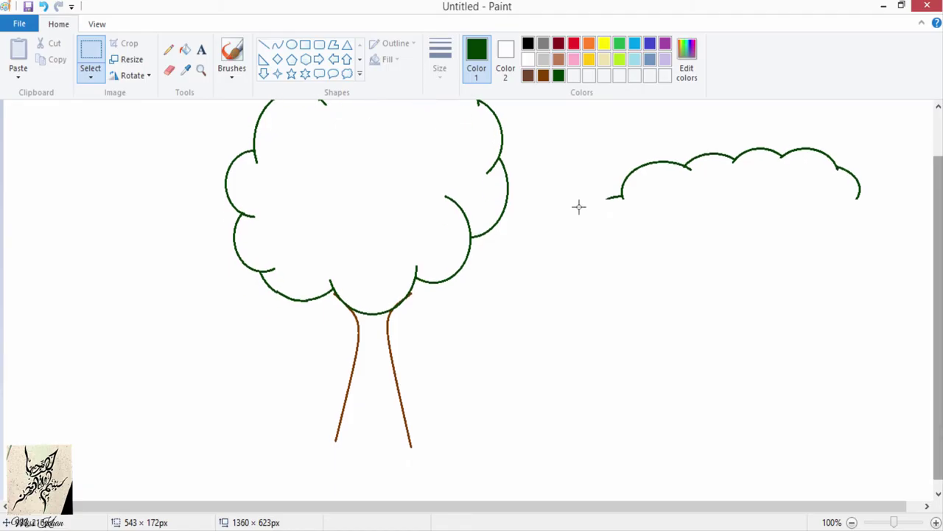
pyautogui.click(264, 44)
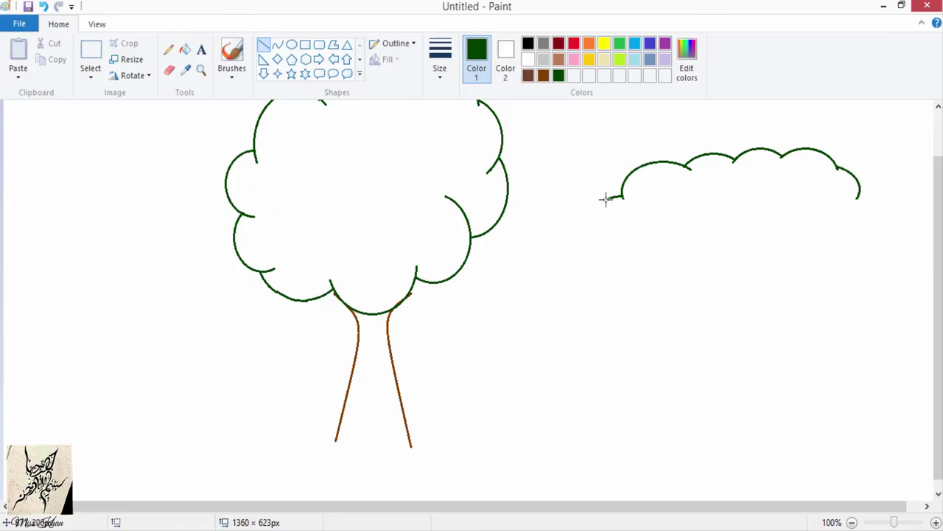
pyautogui.moveTo(606, 198); pyautogui.dragTo(860, 198)
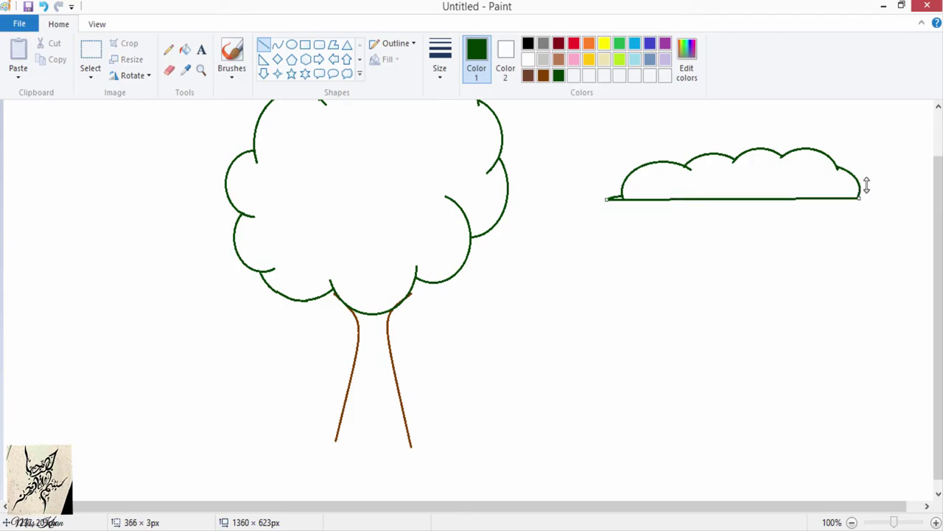
pyautogui.click(905, 131)
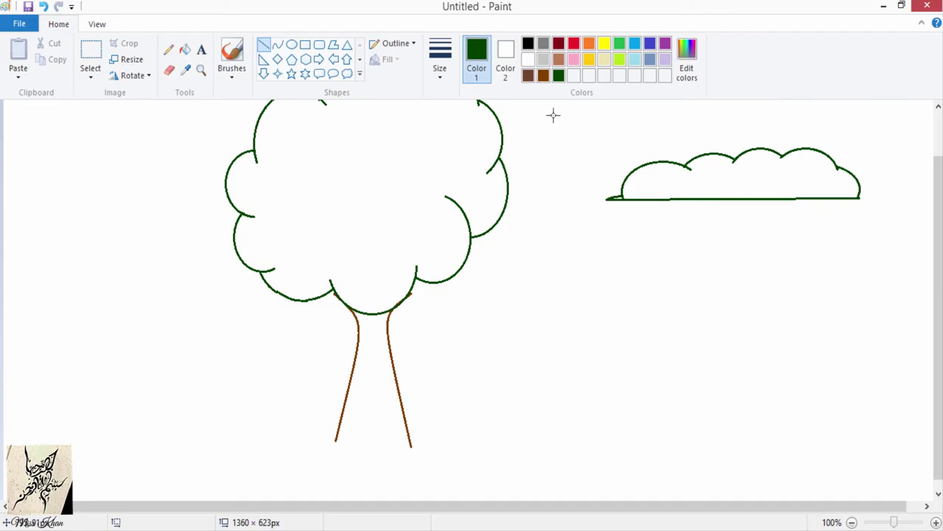
# Step: Undo the stray diagonal line across the bush, then select the bush and move it to the base of the trunk
pyautogui.moveTo(548, 112); pyautogui.dragTo(697, 227)
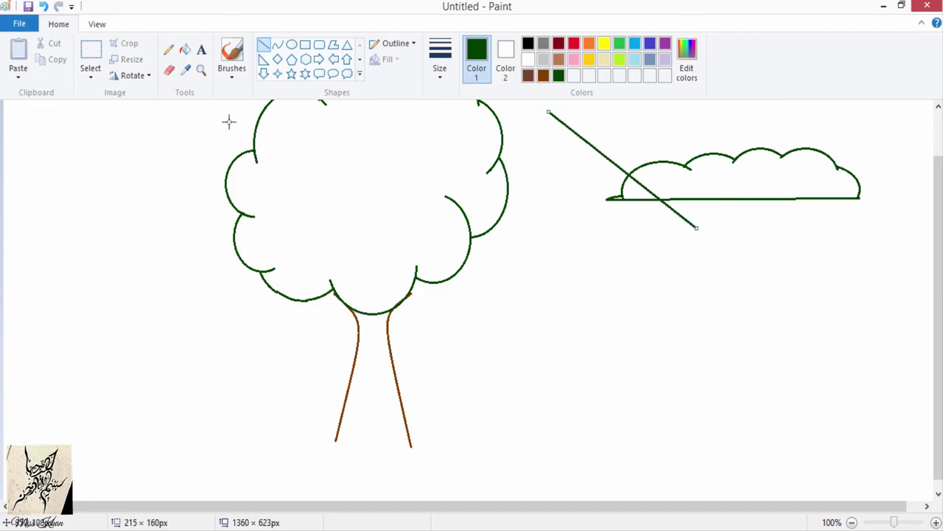
pyautogui.click(44, 6)
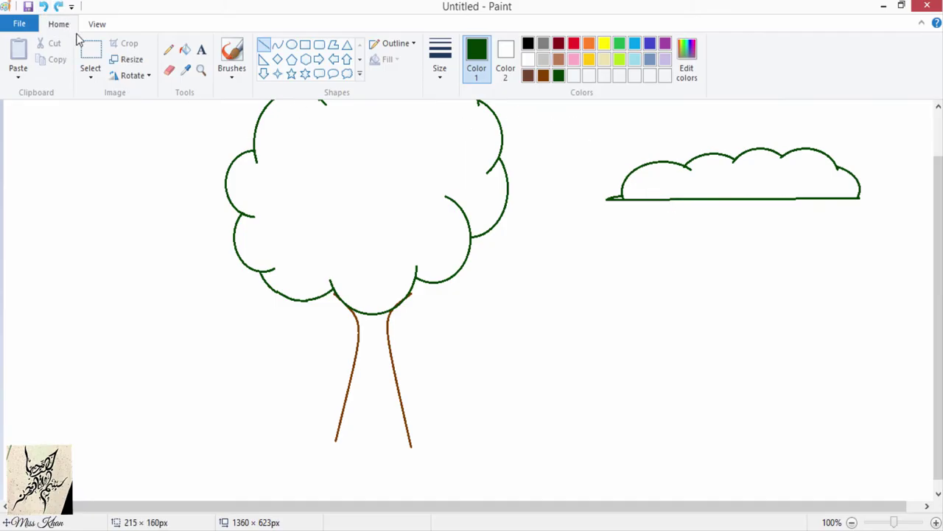
pyautogui.click(89, 52)
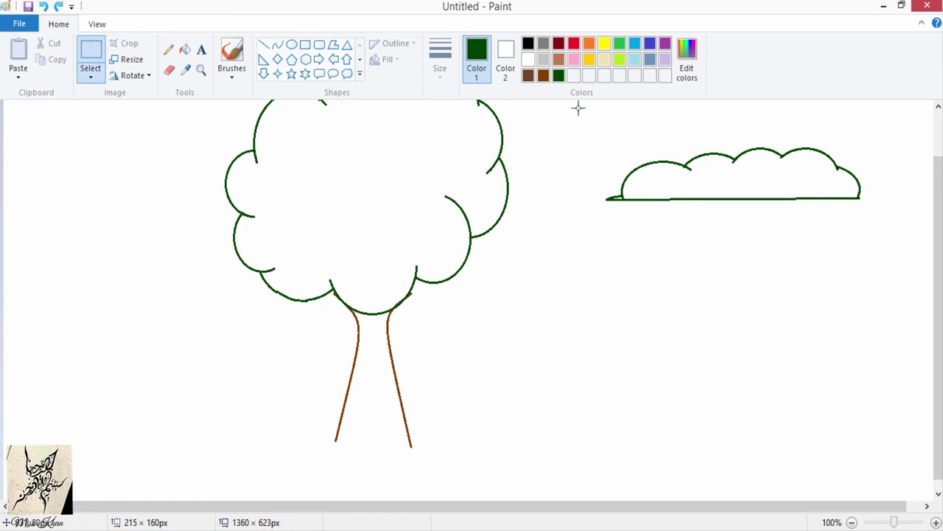
pyautogui.moveTo(580, 124); pyautogui.dragTo(878, 223)
pyautogui.moveTo(772, 185); pyautogui.dragTo(405, 464)
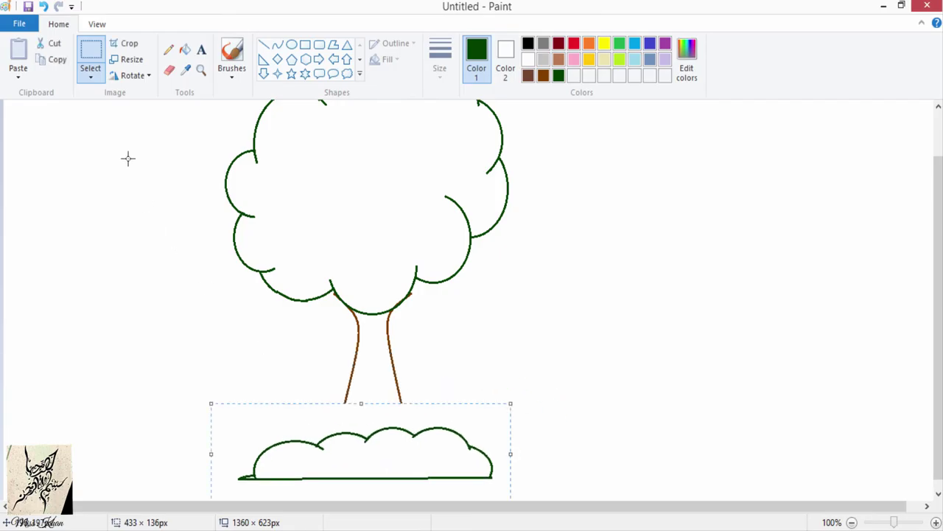
# Step: Fit the bush over the trunk's lower ends using transparent selection and erase the line ends that stick out
pyautogui.click(98, 82)
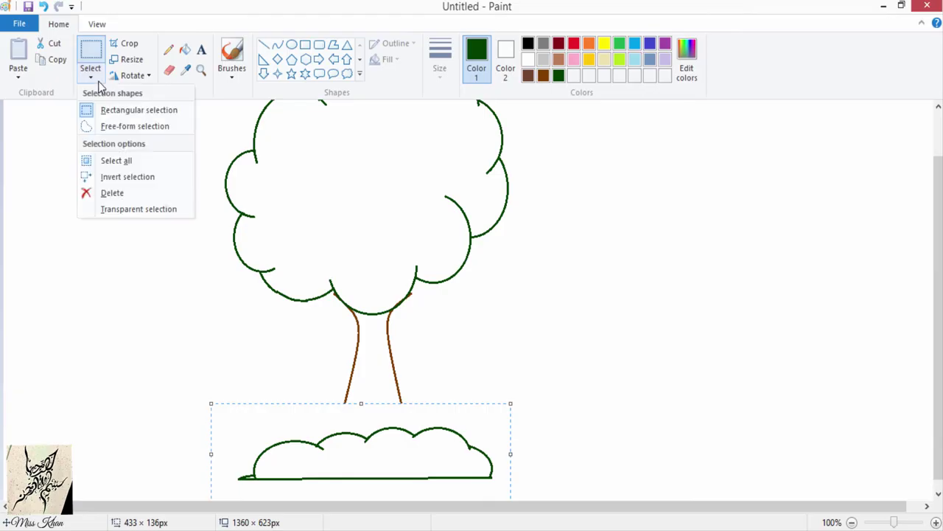
pyautogui.click(132, 209)
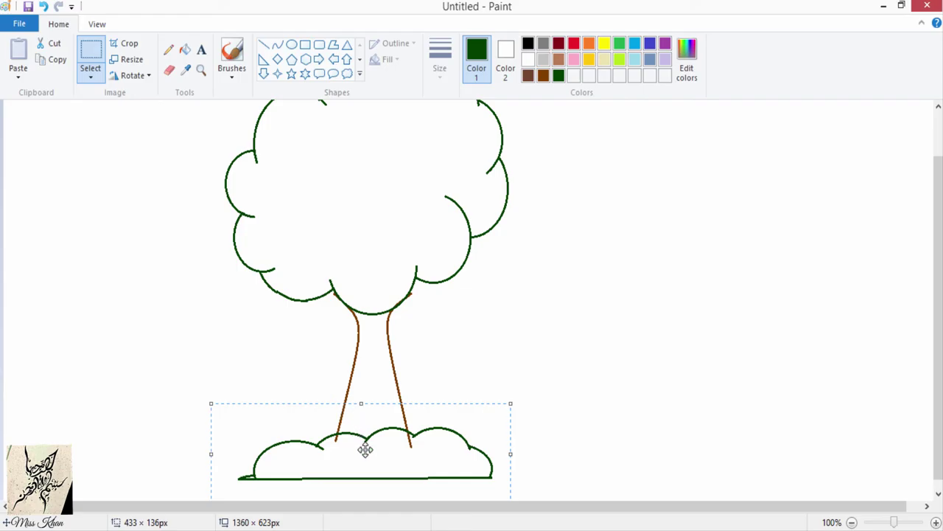
pyautogui.moveTo(365, 448)
pyautogui.mouseDown()
pyautogui.moveTo(355, 463)
pyautogui.moveTo(360, 455)
pyautogui.mouseUp()
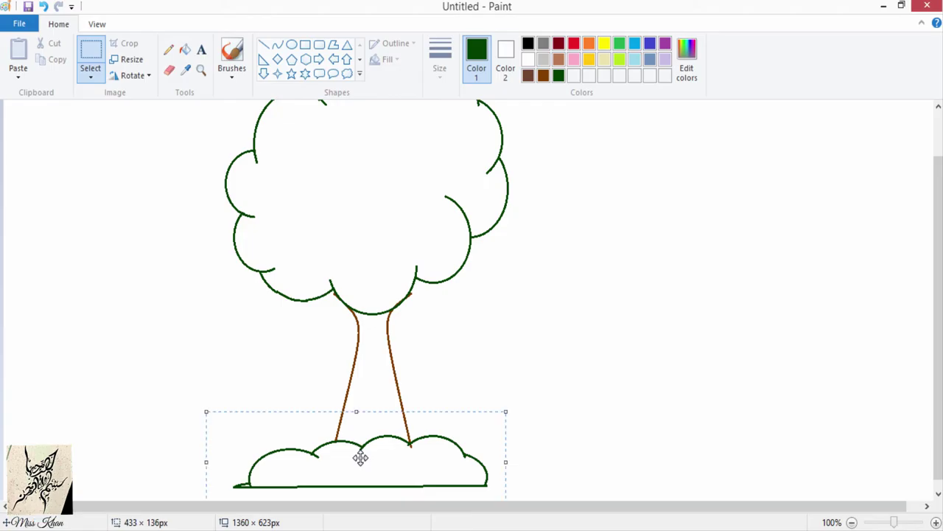
pyautogui.click(168, 71)
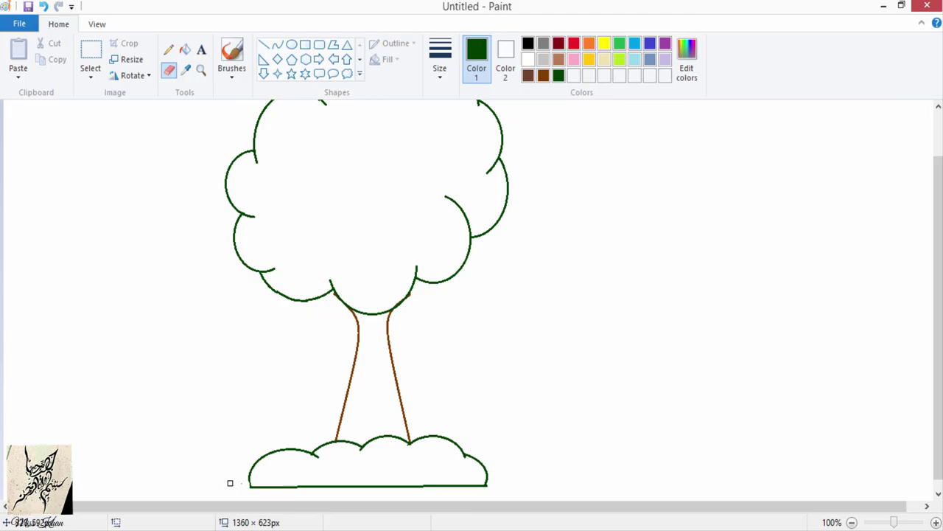
# Step: Fill the foliage and the bush with the palette's bright green
pyautogui.click(190, 53)
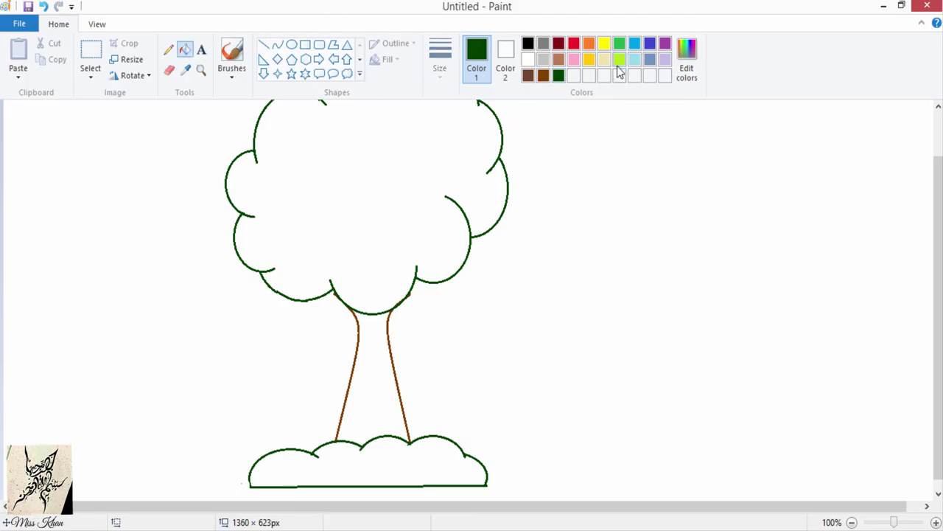
pyautogui.click(686, 59)
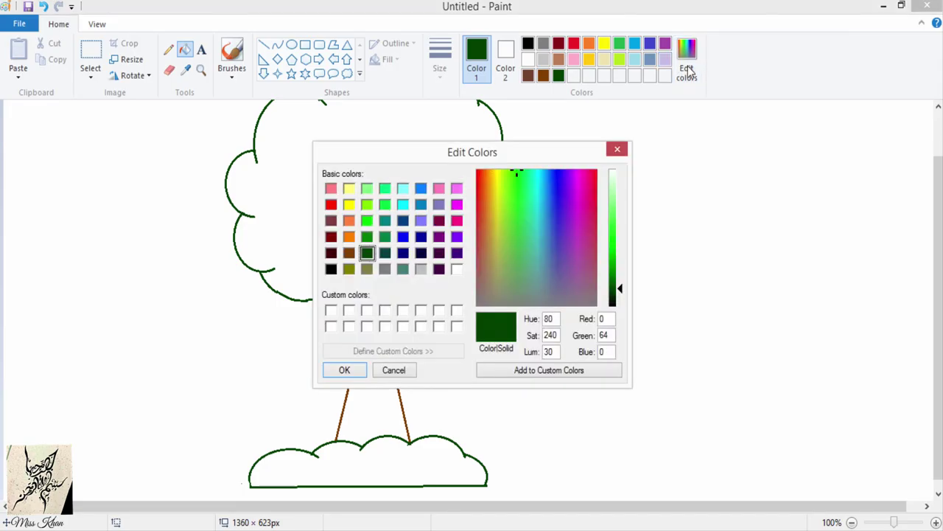
pyautogui.click(617, 150)
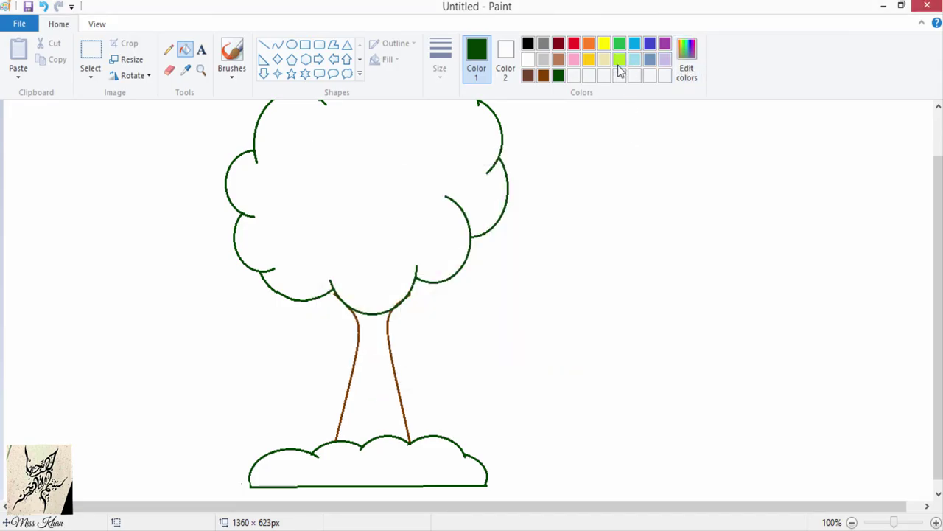
pyautogui.click(621, 48)
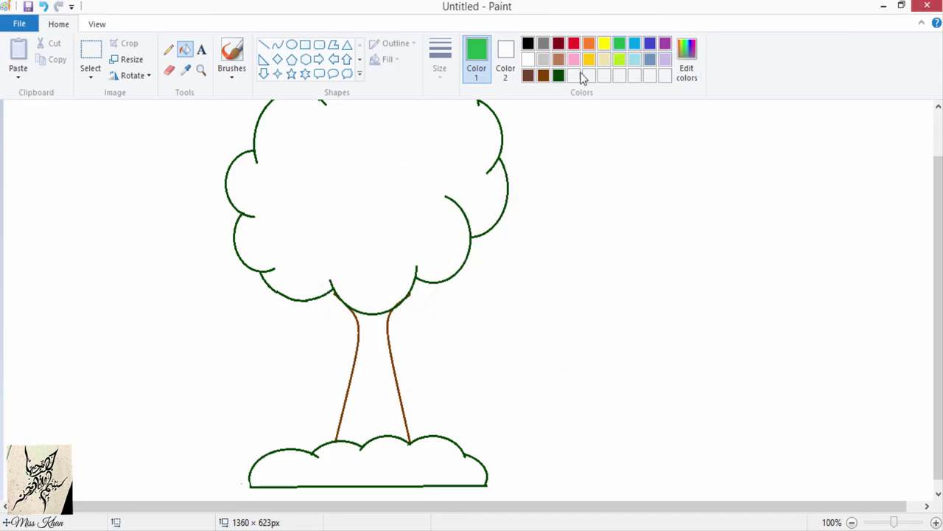
pyautogui.click(452, 161)
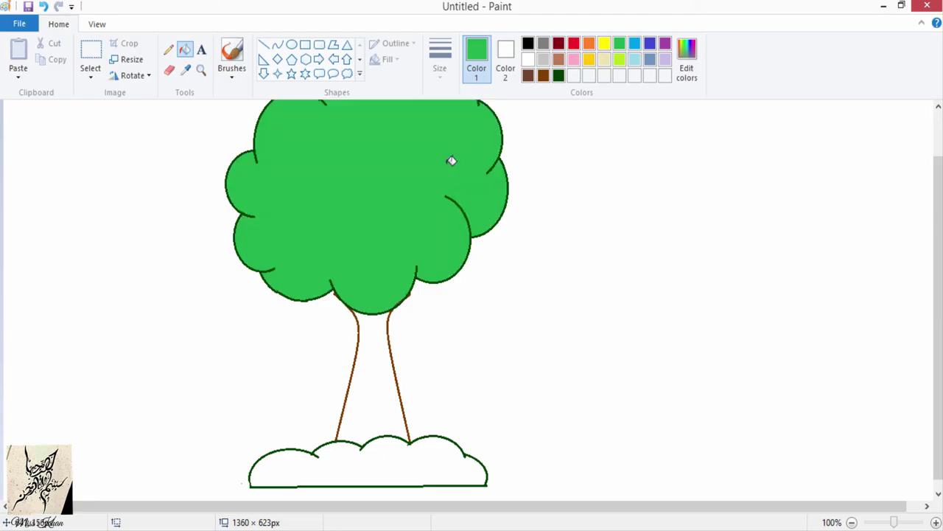
pyautogui.click(405, 453)
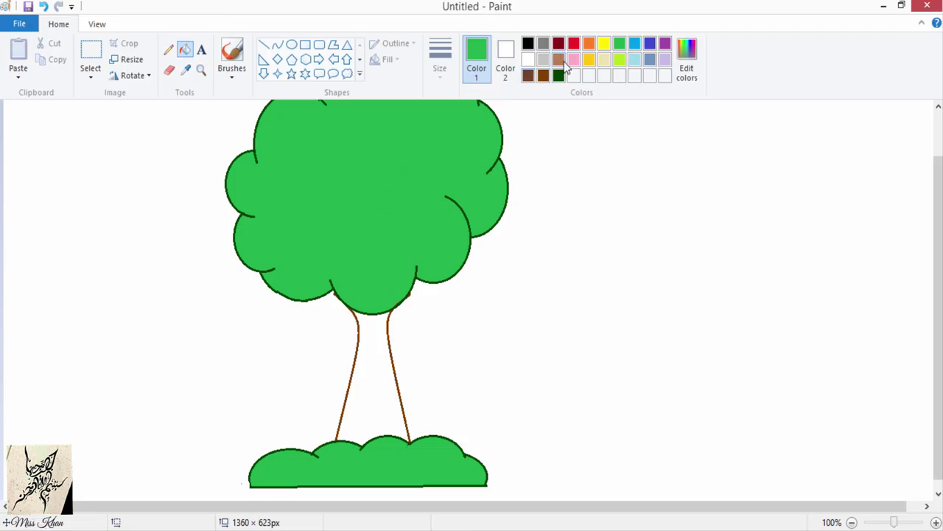
# Step: Fill the trunk with light brown as a trial and refill it with the dark brown of its outline
pyautogui.click(385, 362)
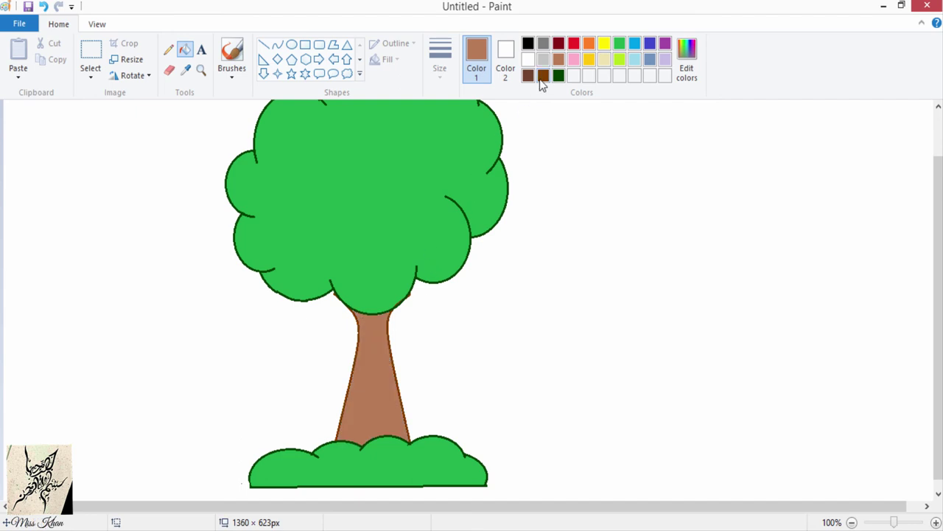
pyautogui.click(543, 77)
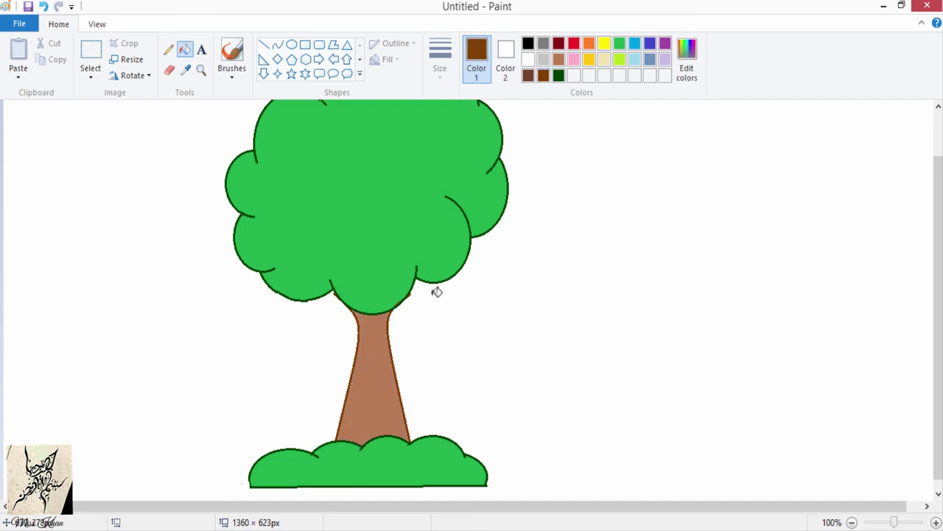
pyautogui.click(392, 367)
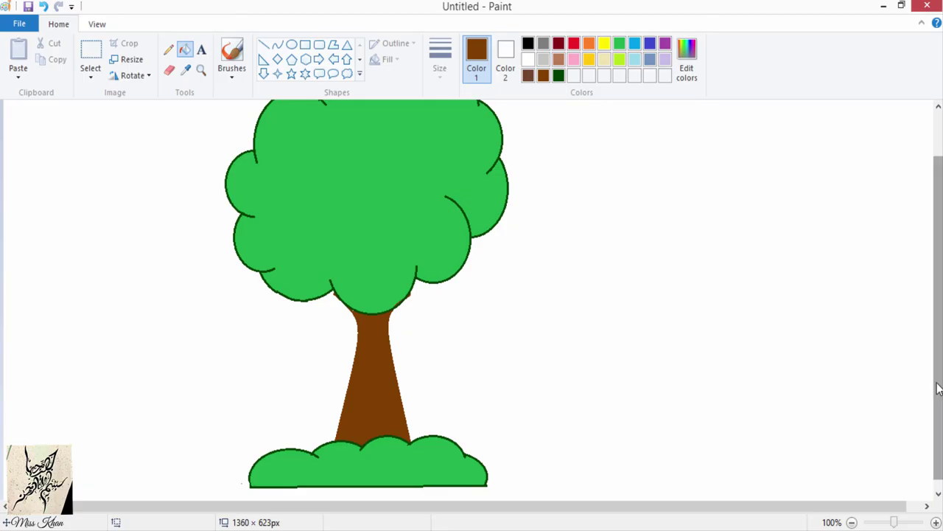
# Step: Choose the basic green with RGB 0, 128, 0 and refill both the foliage and the bush with it
pyautogui.moveTo(938, 389); pyautogui.dragTo(939, 362)
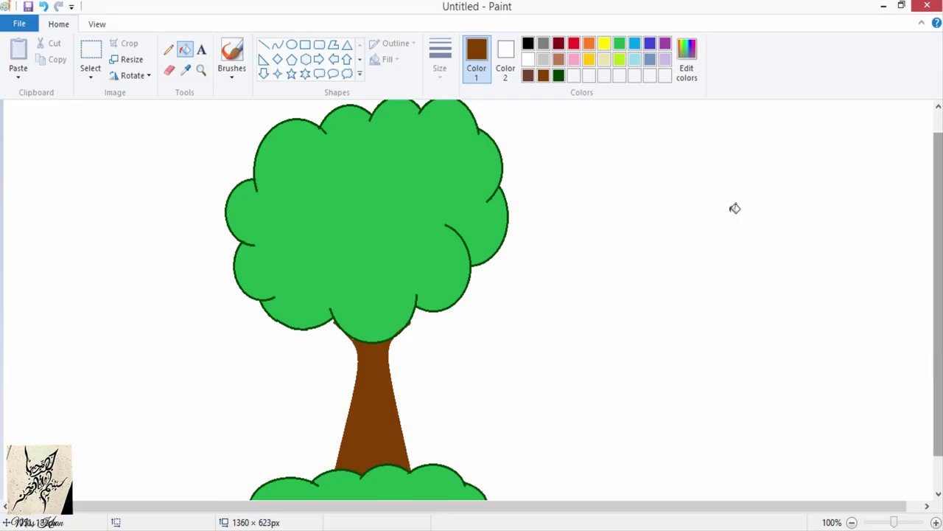
pyautogui.click(686, 58)
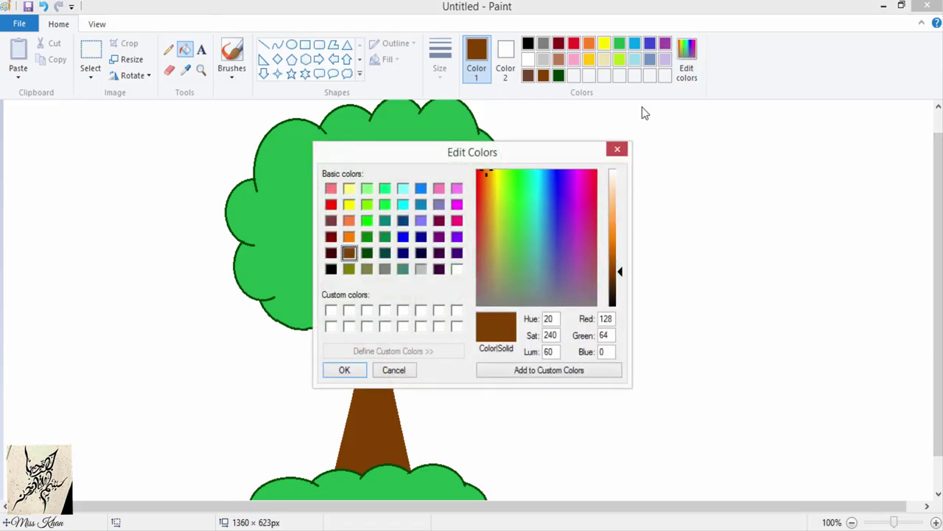
pyautogui.click(385, 237)
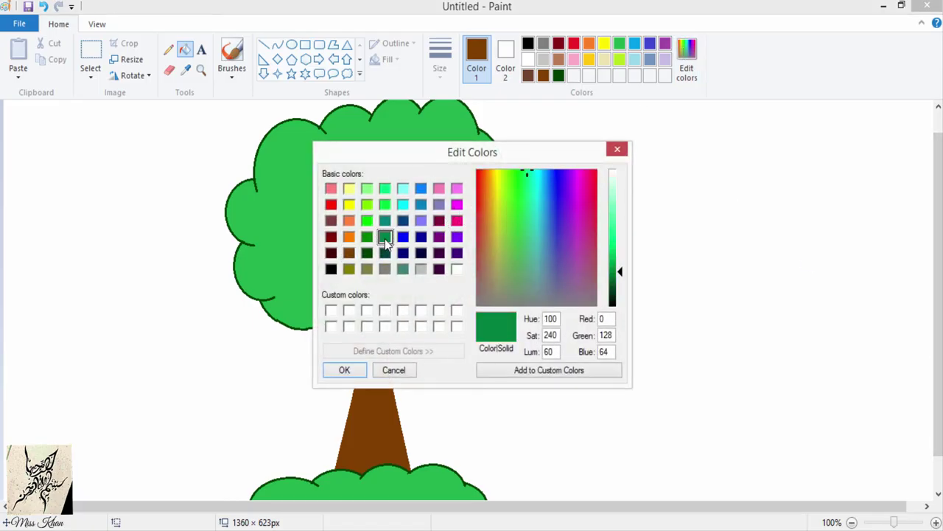
pyautogui.click(367, 238)
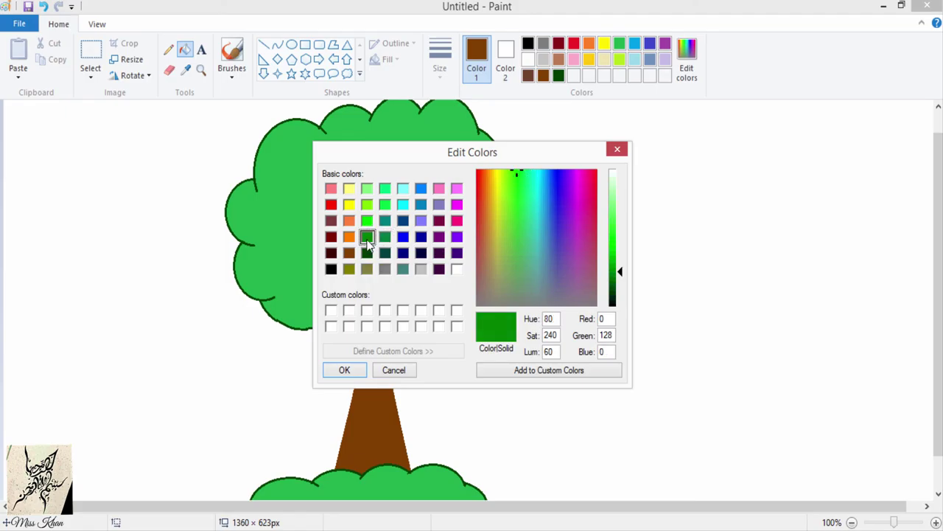
pyautogui.click(357, 374)
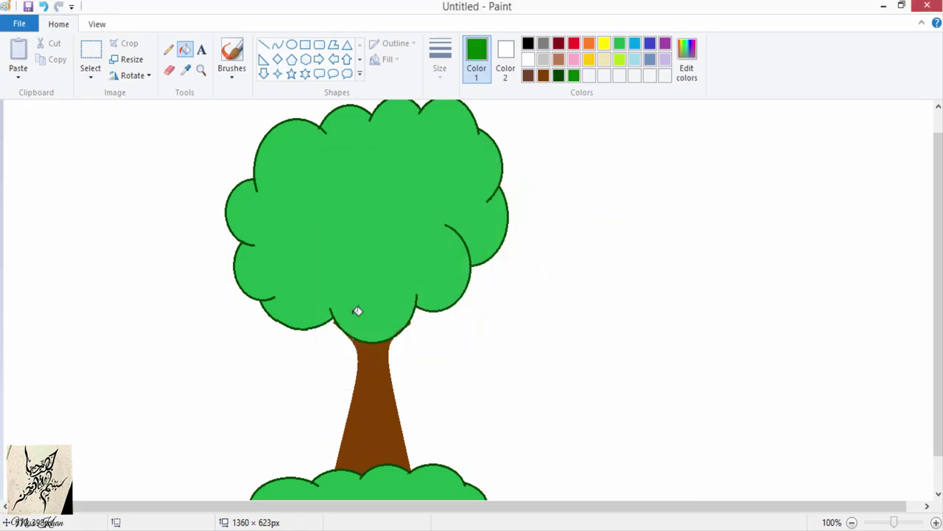
pyautogui.click(356, 248)
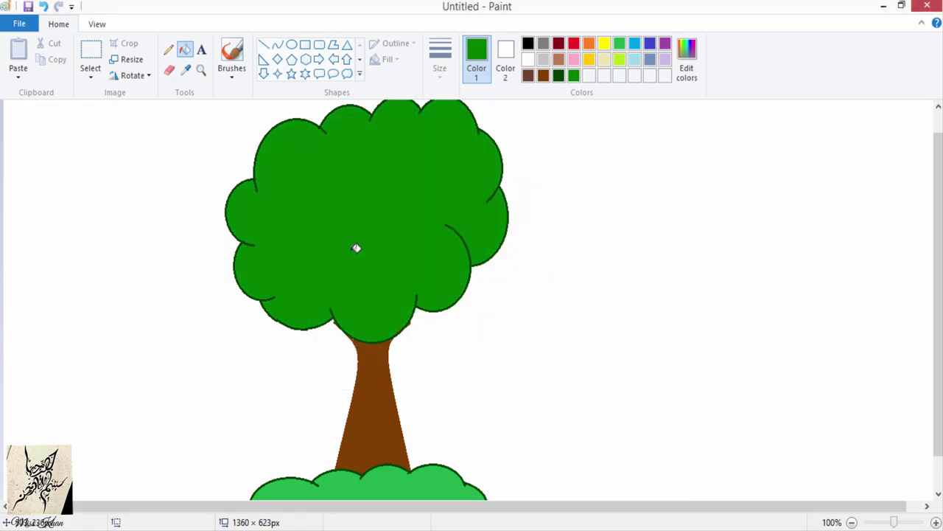
pyautogui.click(388, 491)
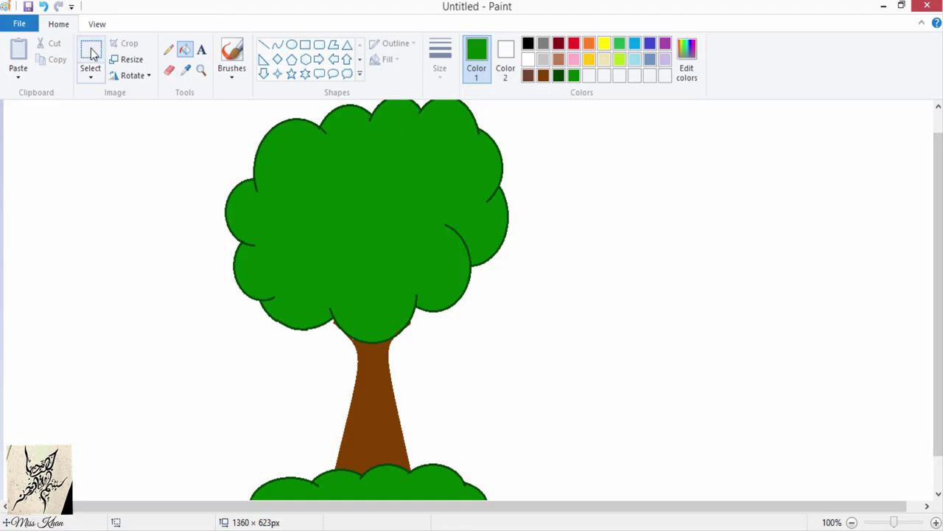
# Step: Select the whole tree with its bush in an area about 713 × 601 px and shift it slightly to the right
pyautogui.click(91, 52)
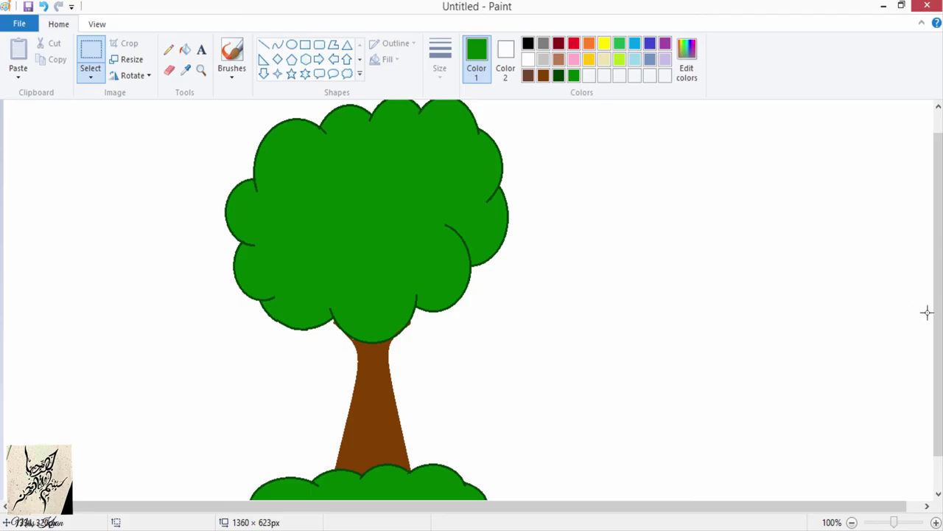
pyautogui.moveTo(939, 321); pyautogui.dragTo(939, 306)
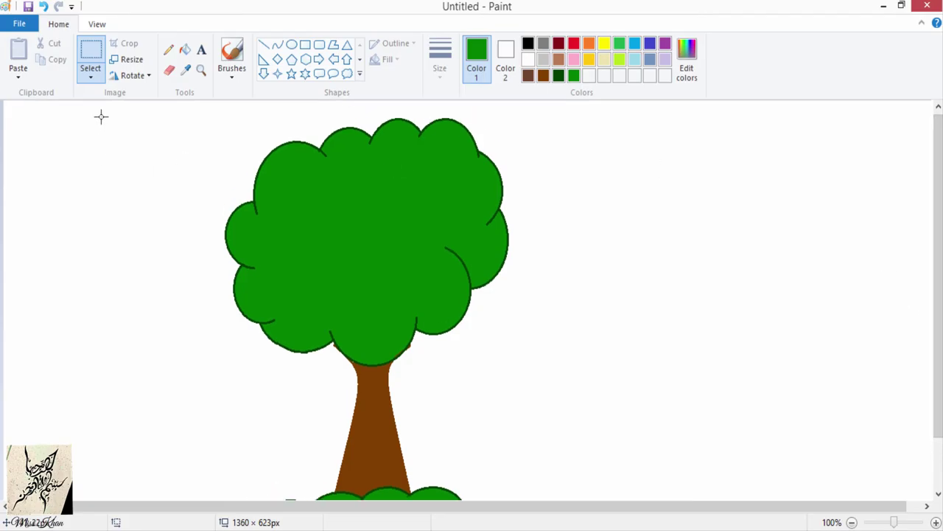
pyautogui.moveTo(101, 116); pyautogui.dragTo(523, 278)
pyautogui.moveTo(560, 422); pyautogui.dragTo(593, 501)
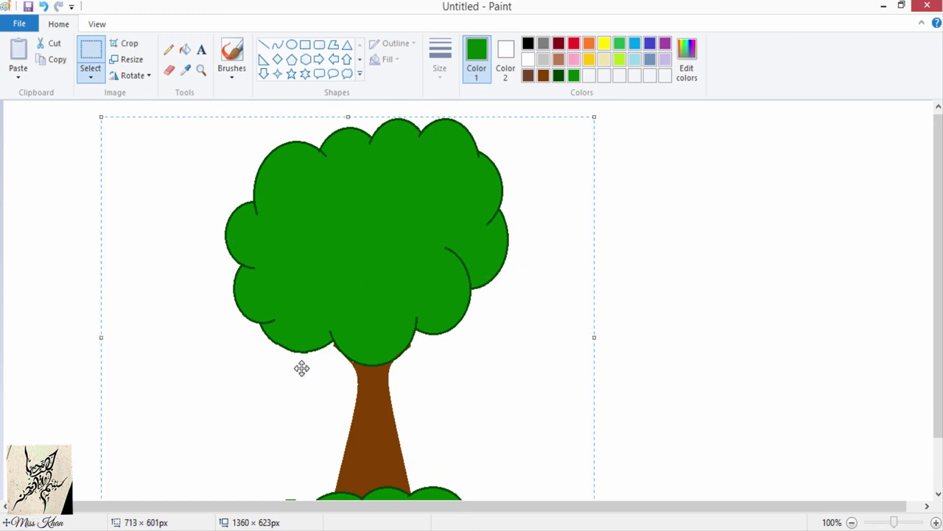
pyautogui.click(406, 294)
pyautogui.moveTo(406, 294); pyautogui.dragTo(429, 290)
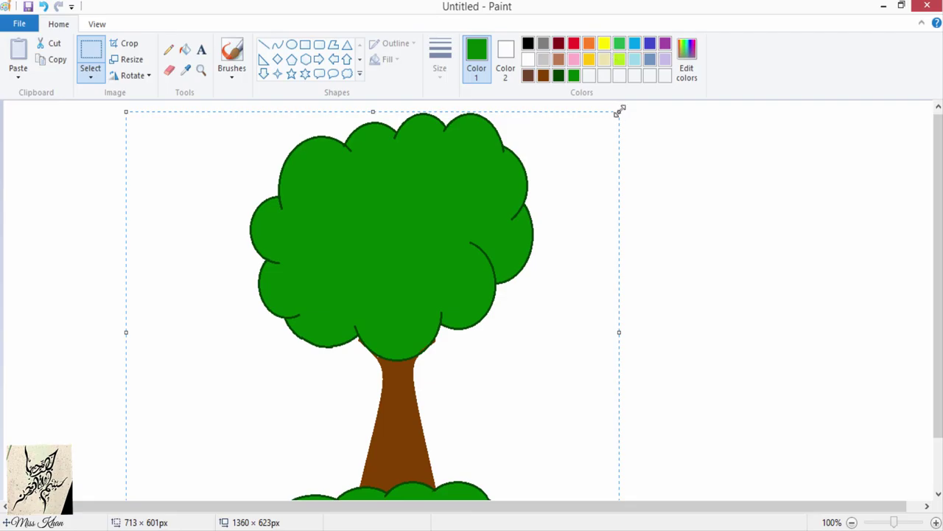
# Step: Shrink the selected tree and bush slightly, move them up so they sit fully in view, and deselect them
pyautogui.moveTo(619, 111); pyautogui.dragTo(565, 155)
pyautogui.moveTo(398, 263); pyautogui.dragTo(420, 218)
pyautogui.click(673, 191)
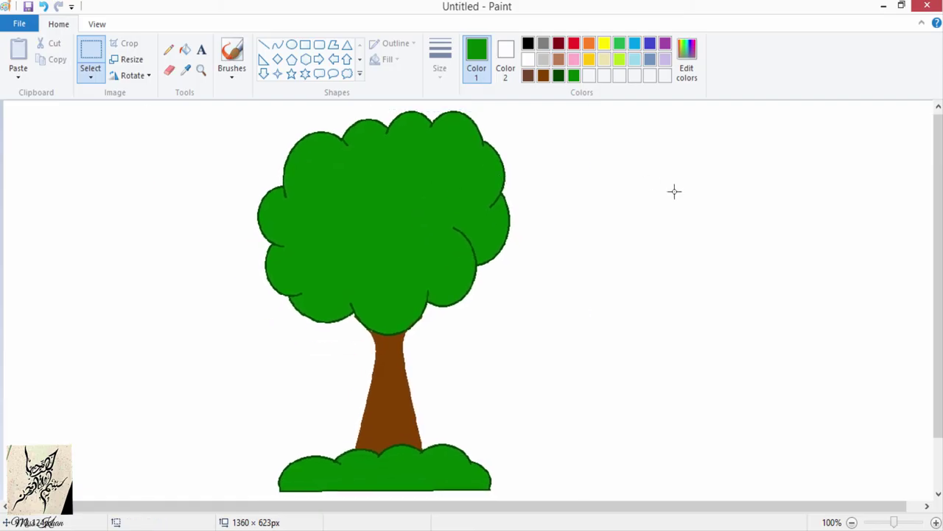